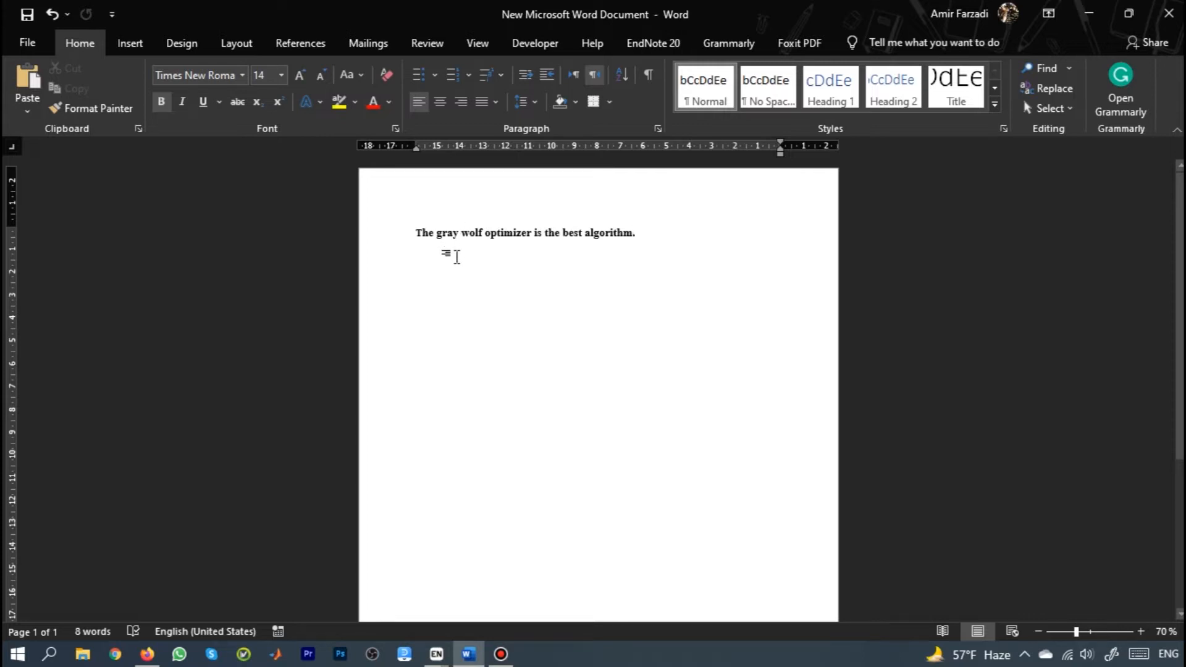
# - Close EndNote's leftover New Reference window and place the text cursor before the period of the gray wolf optimizer sentence
pyautogui.moveTo(440, 659)
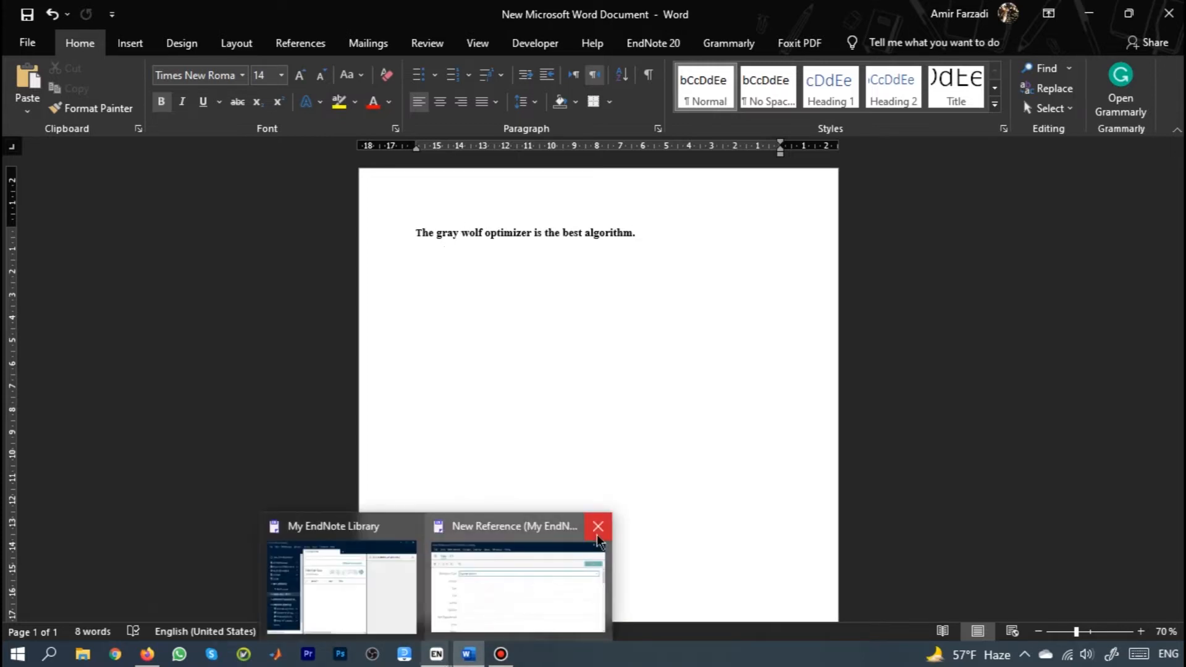
pyautogui.click(598, 526)
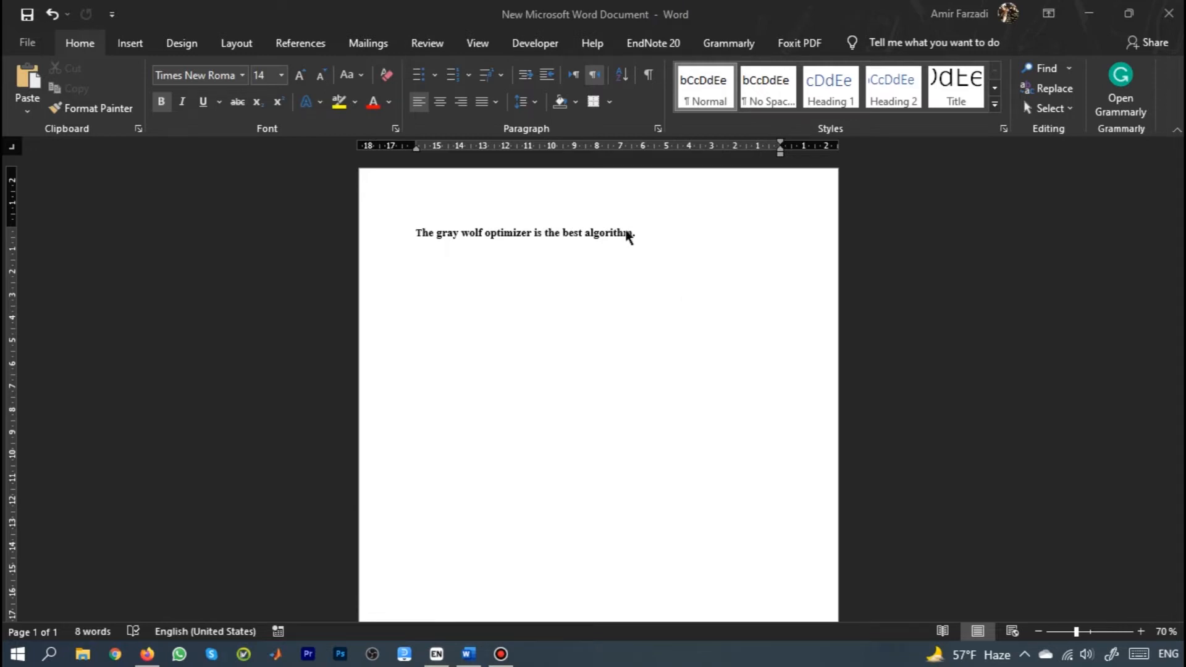
pyautogui.click(510, 267)
pyautogui.click(415, 235)
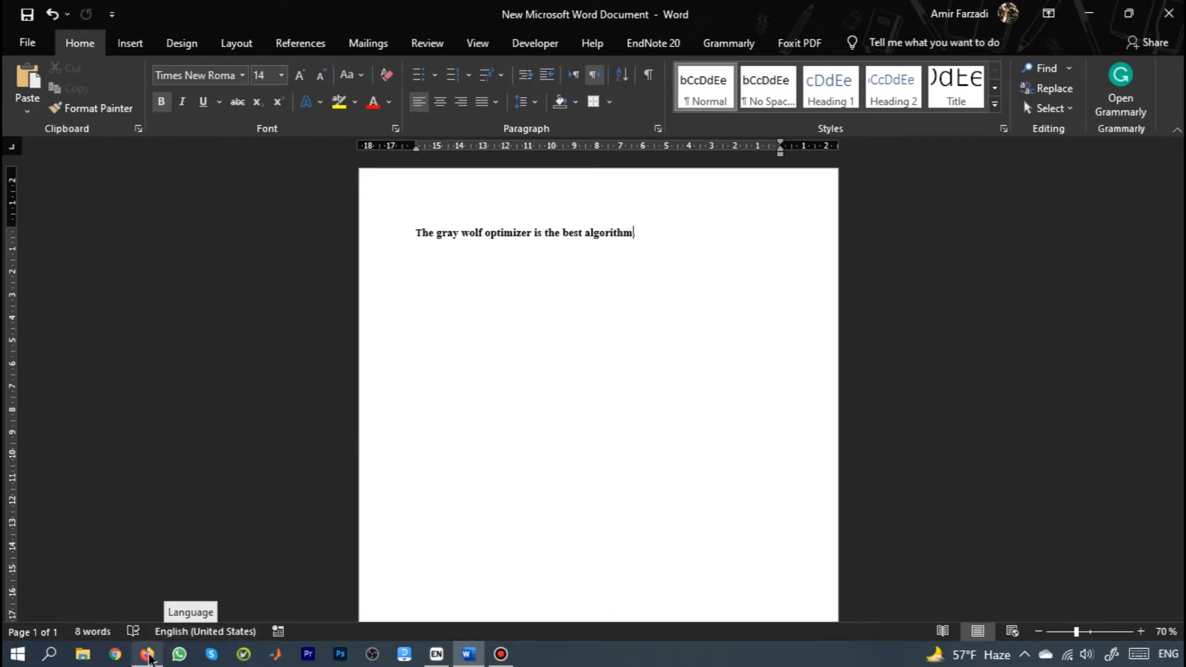
# - Switch to Firefox and search Google Scholar for gray wolf optimizer, using the suggested query that includes the author's surname
pyautogui.click(147, 653)
pyautogui.click(443, 275)
pyautogui.write('gra')
pyautogui.press('Down')
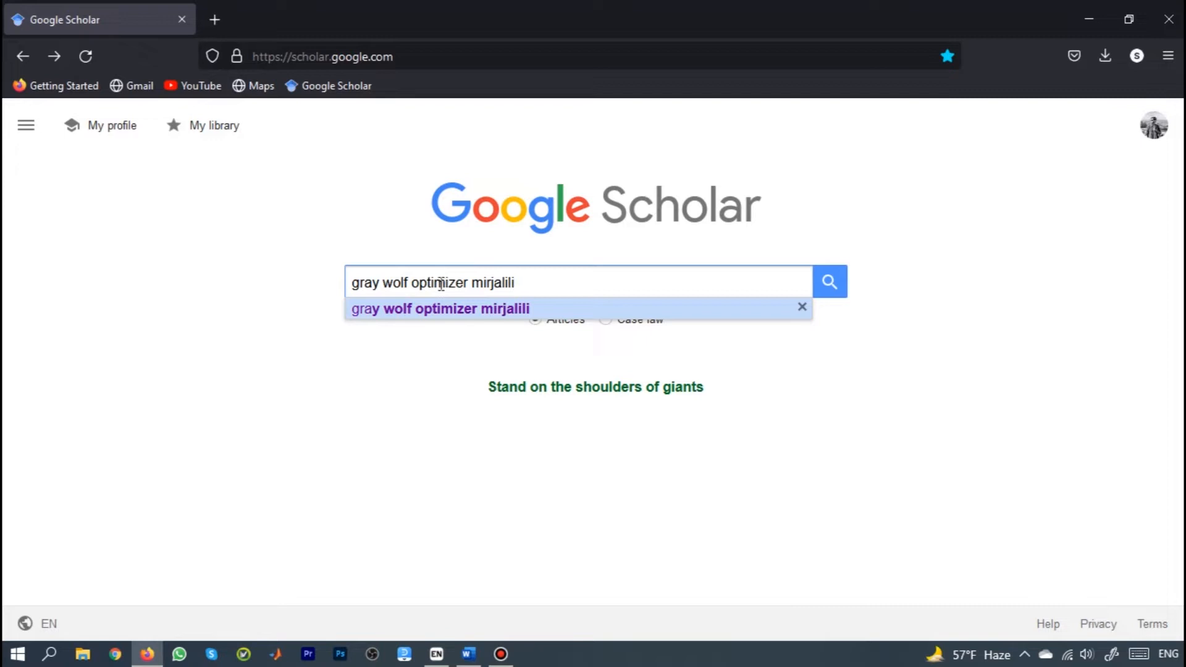
pyautogui.moveTo(352, 282); pyautogui.dragTo(527, 282)
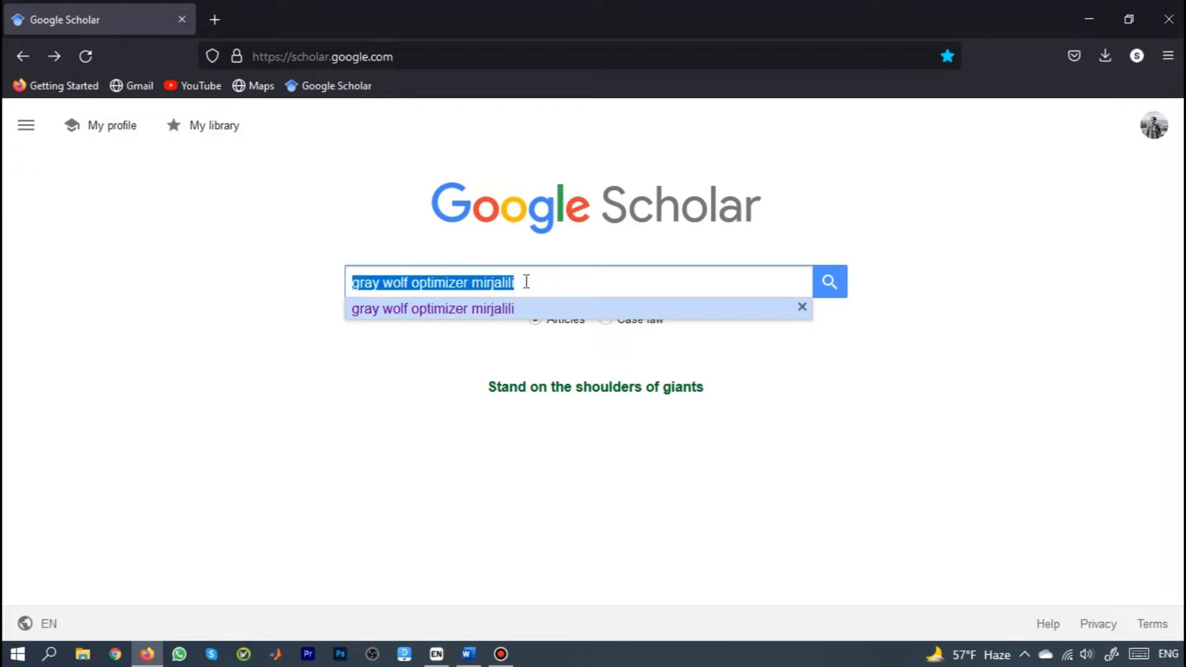
pyautogui.press('Return')
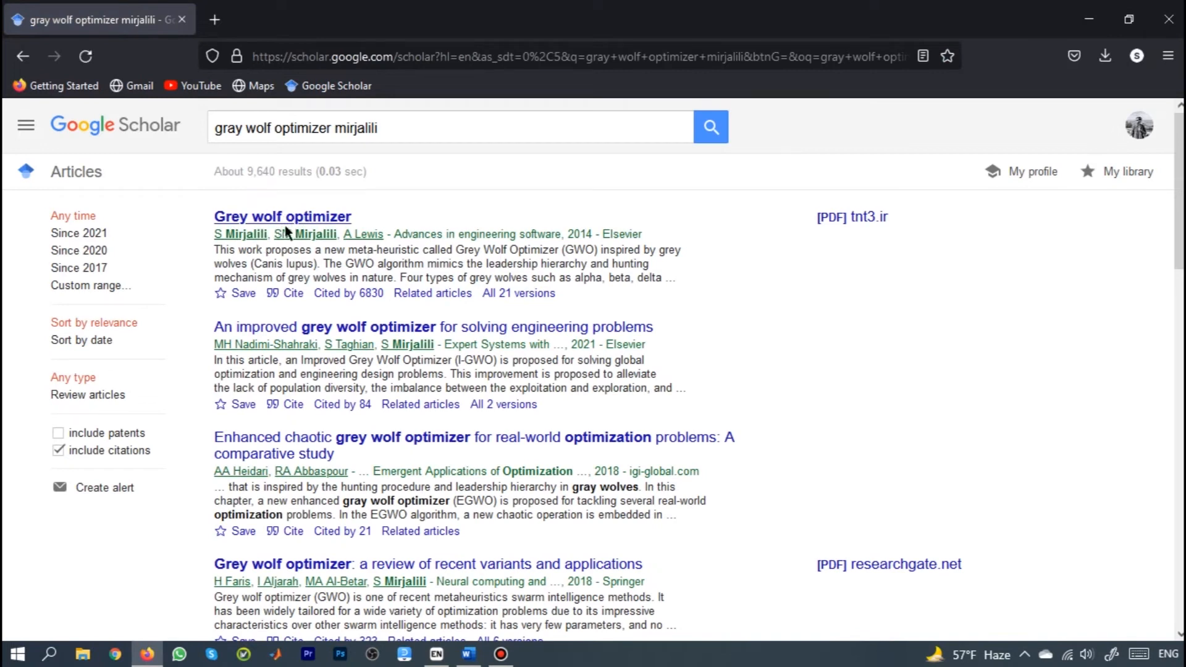
# - Open the citation options of the 2014 "Grey wolf optimizer" article and download its citation in EndNote format
pyautogui.click(292, 294)
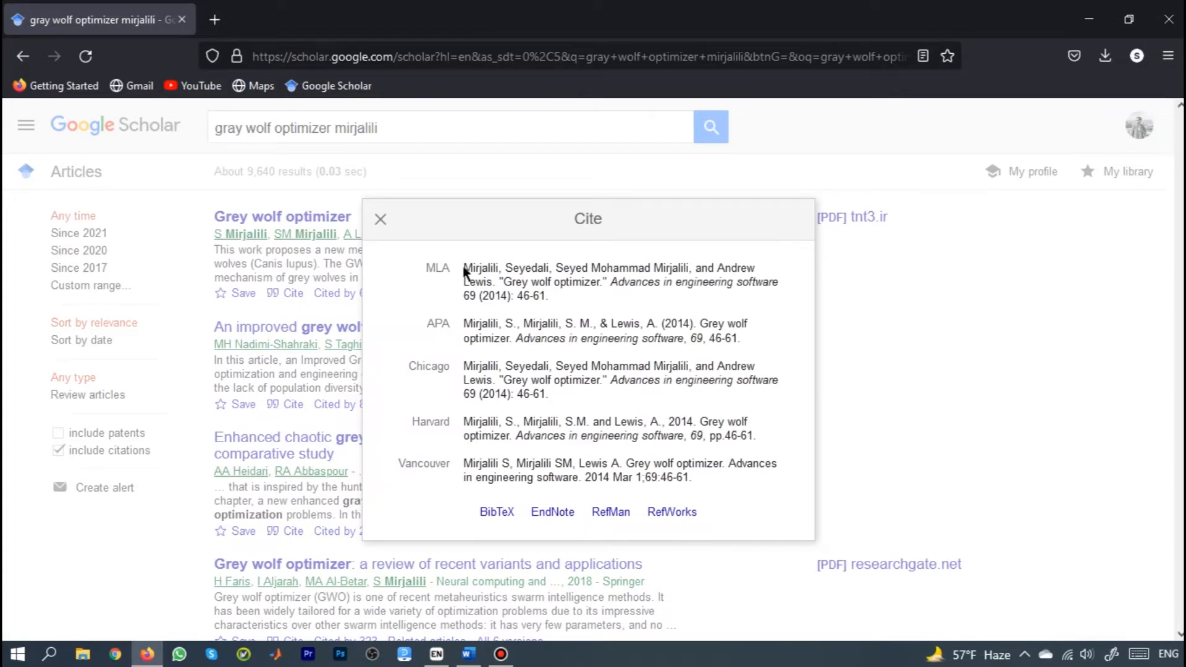
pyautogui.moveTo(465, 269); pyautogui.dragTo(724, 488)
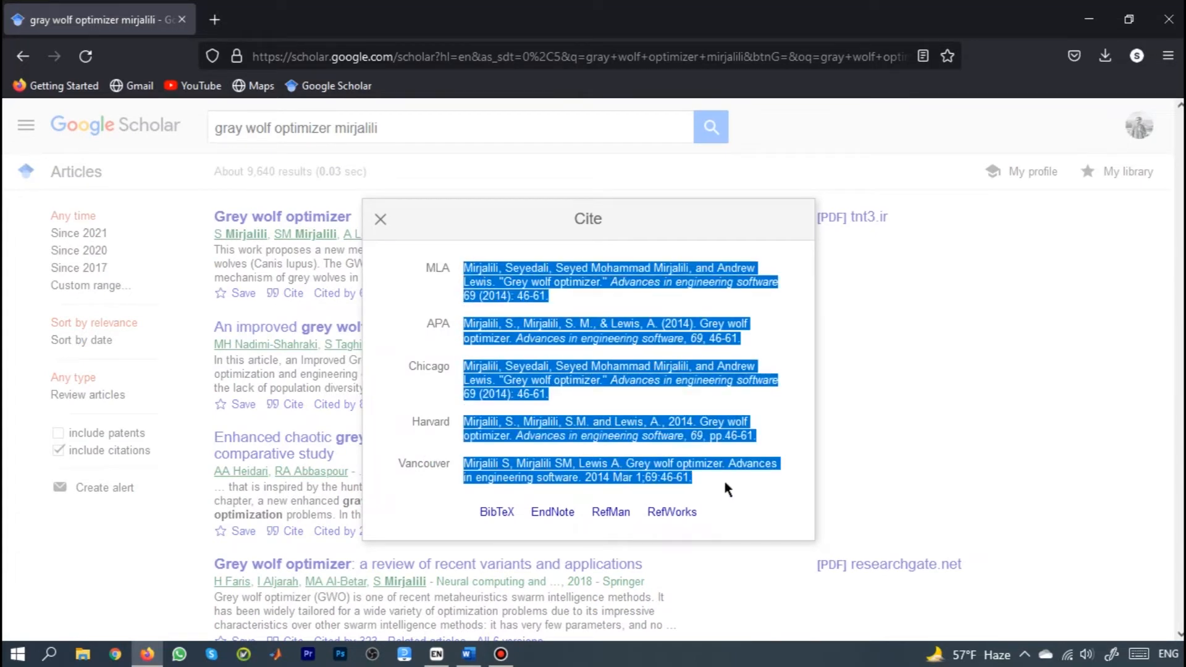
pyautogui.click(620, 339)
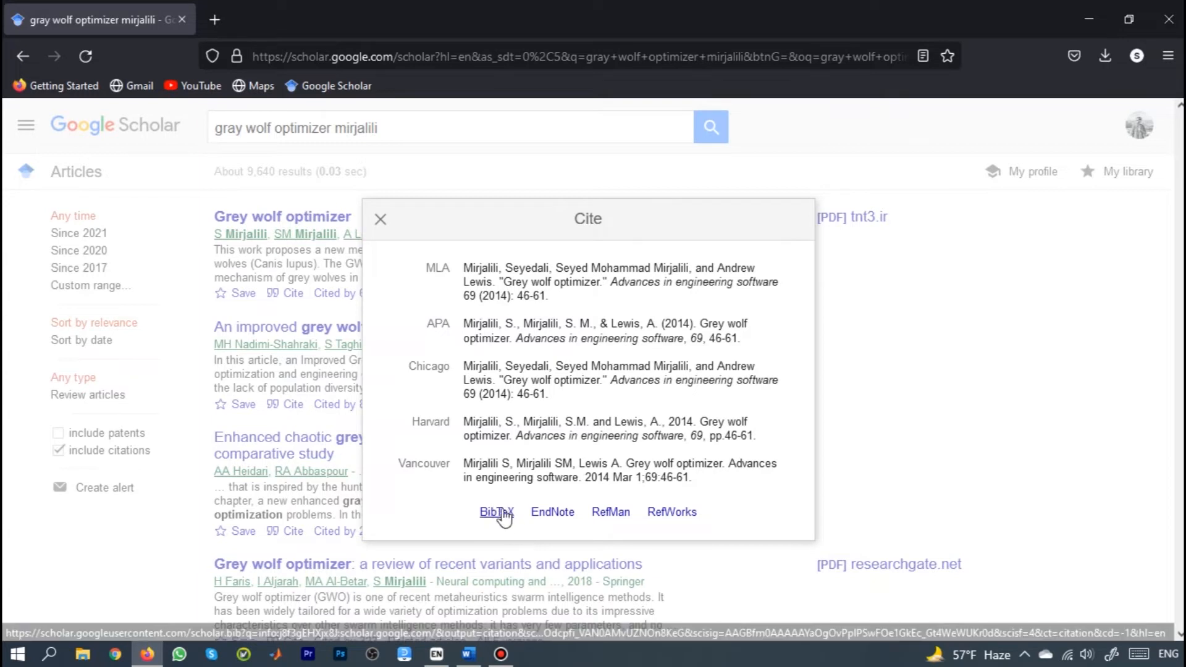
pyautogui.click(546, 515)
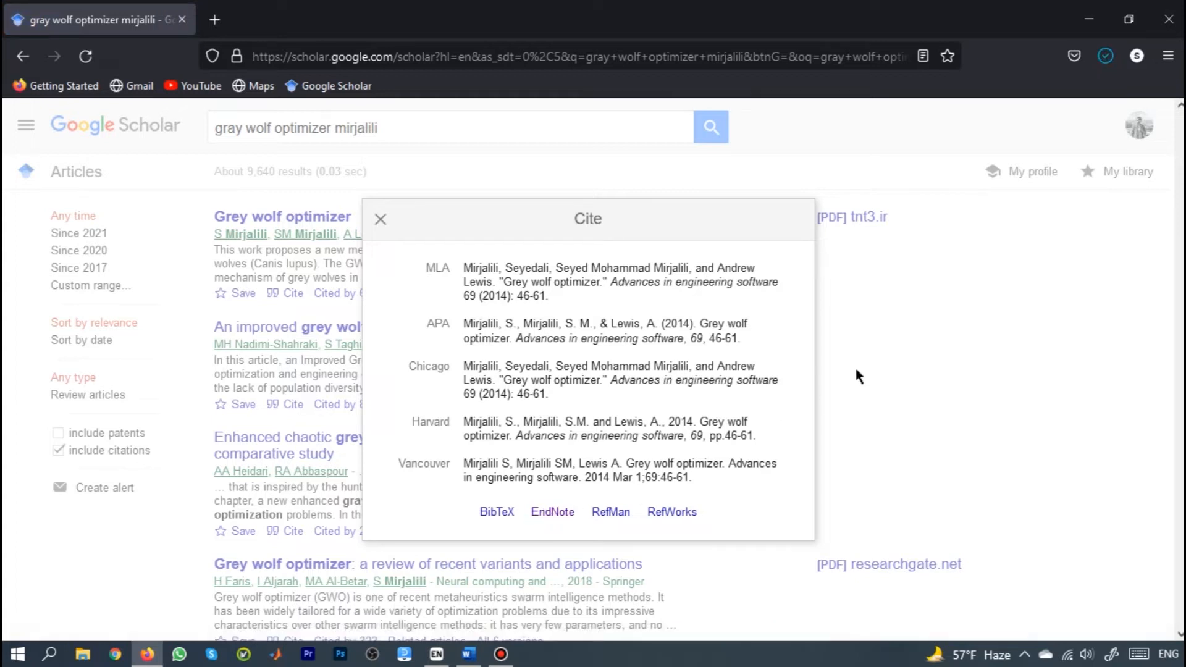
# - Switch to EndNote and create a group set named Metaheuristic alongside My Groups
pyautogui.click(435, 655)
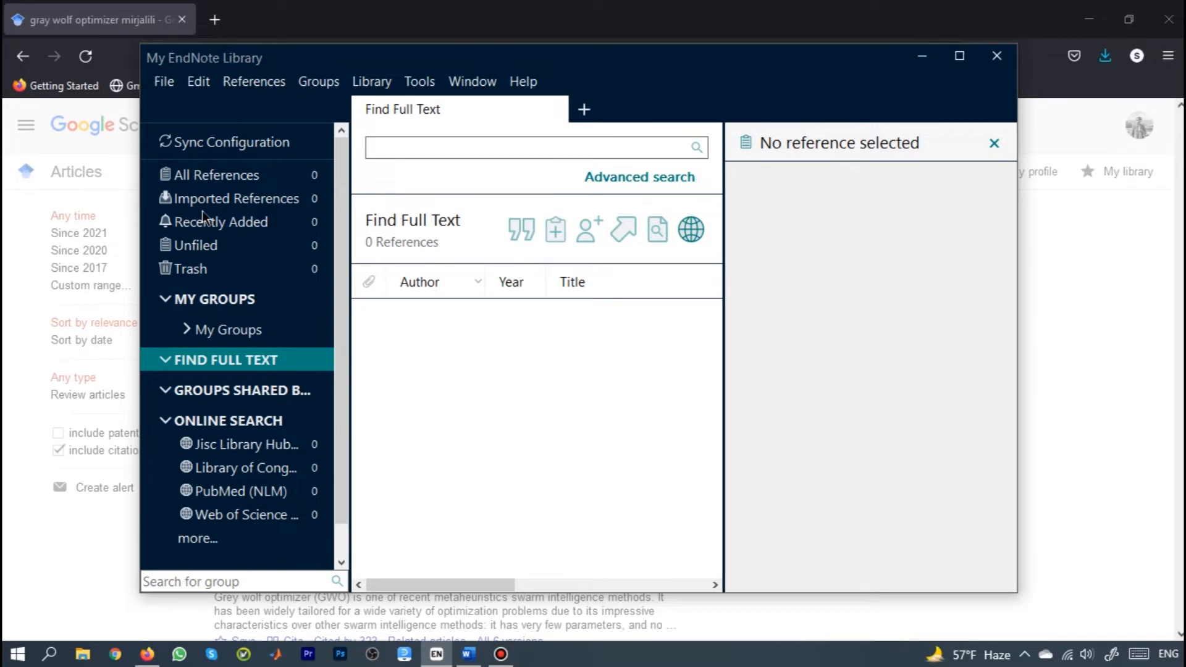
pyautogui.click(221, 334)
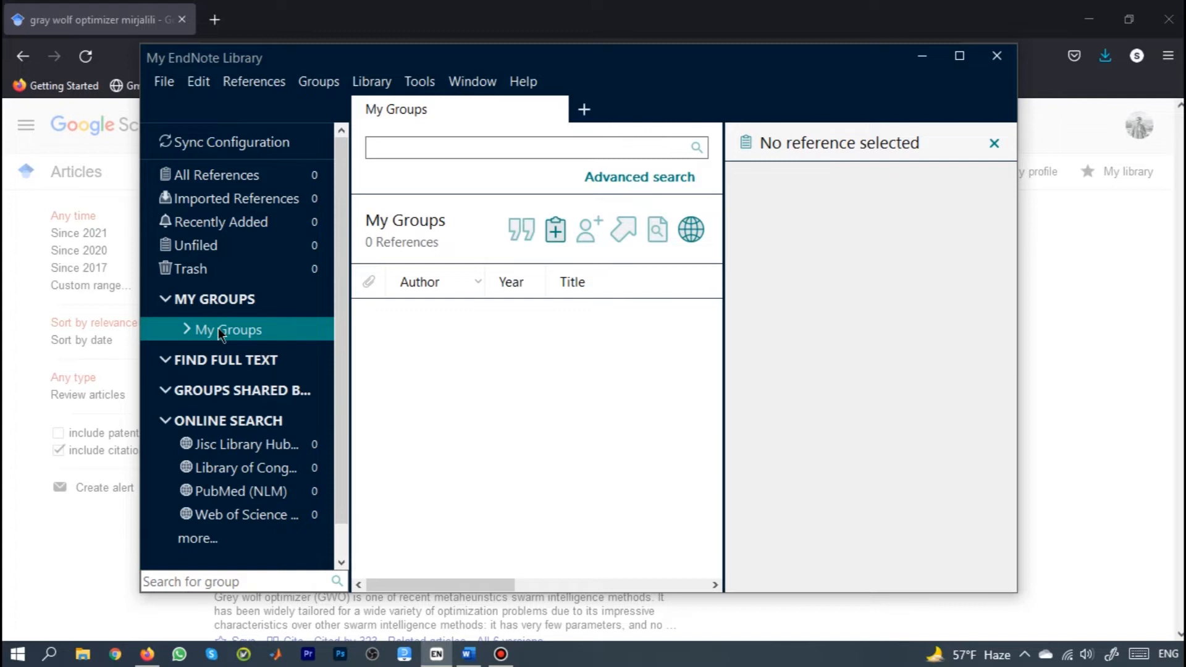
pyautogui.rightClick(218, 328)
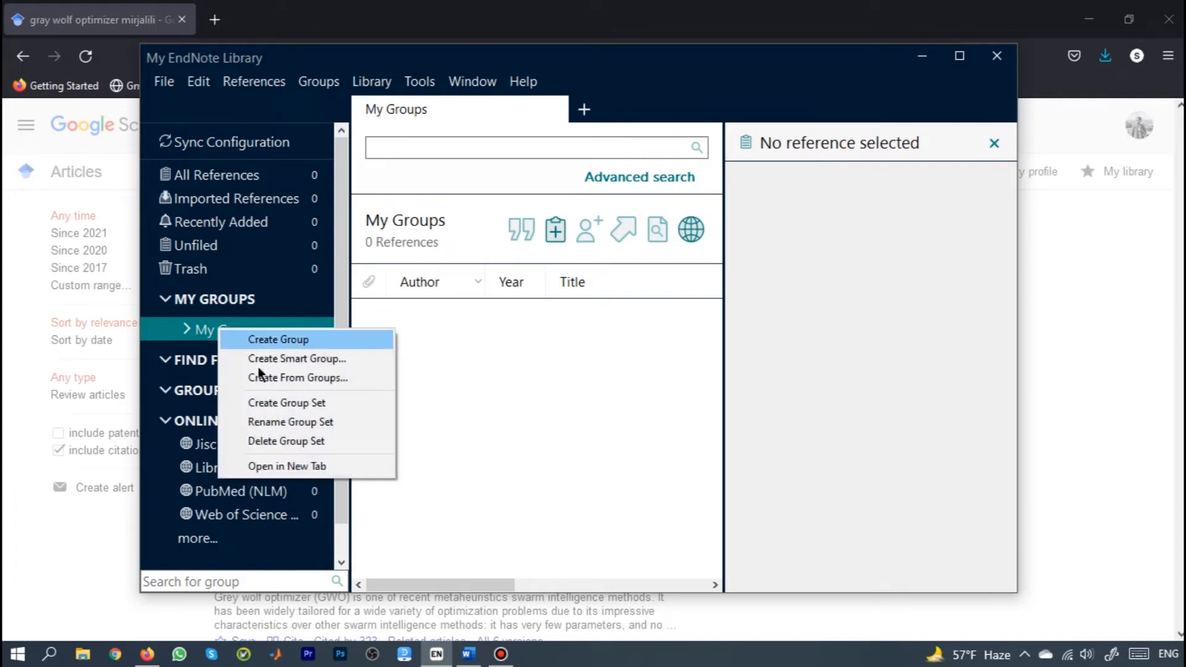
pyautogui.click(274, 402)
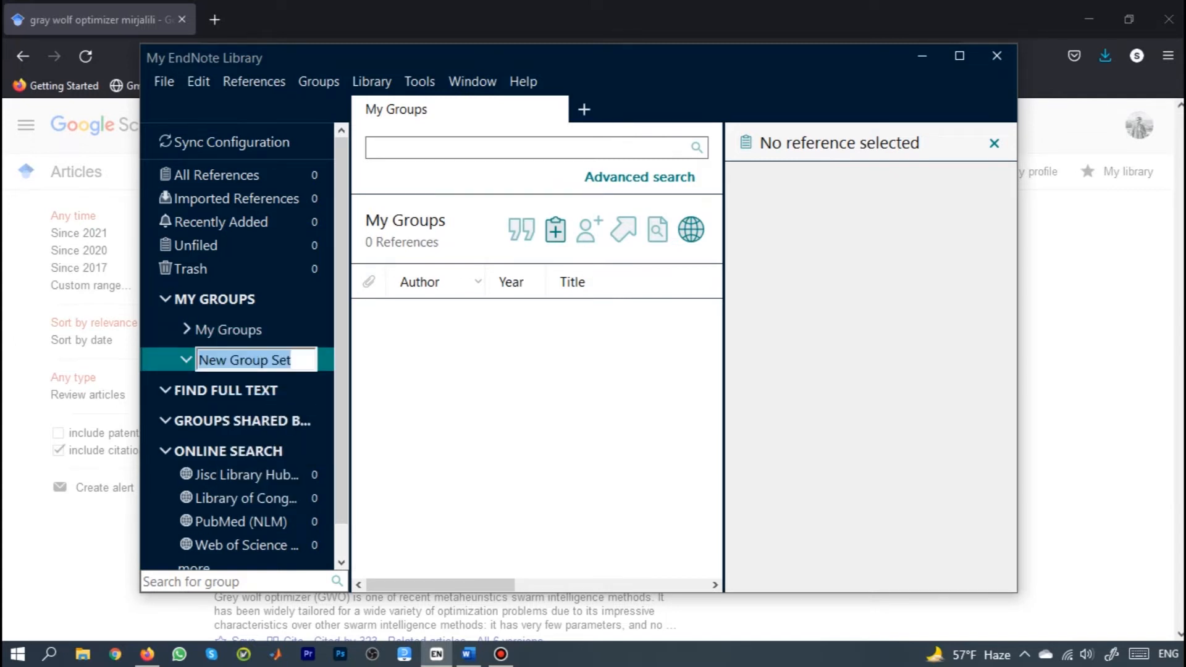
pyautogui.write('Metaheur')
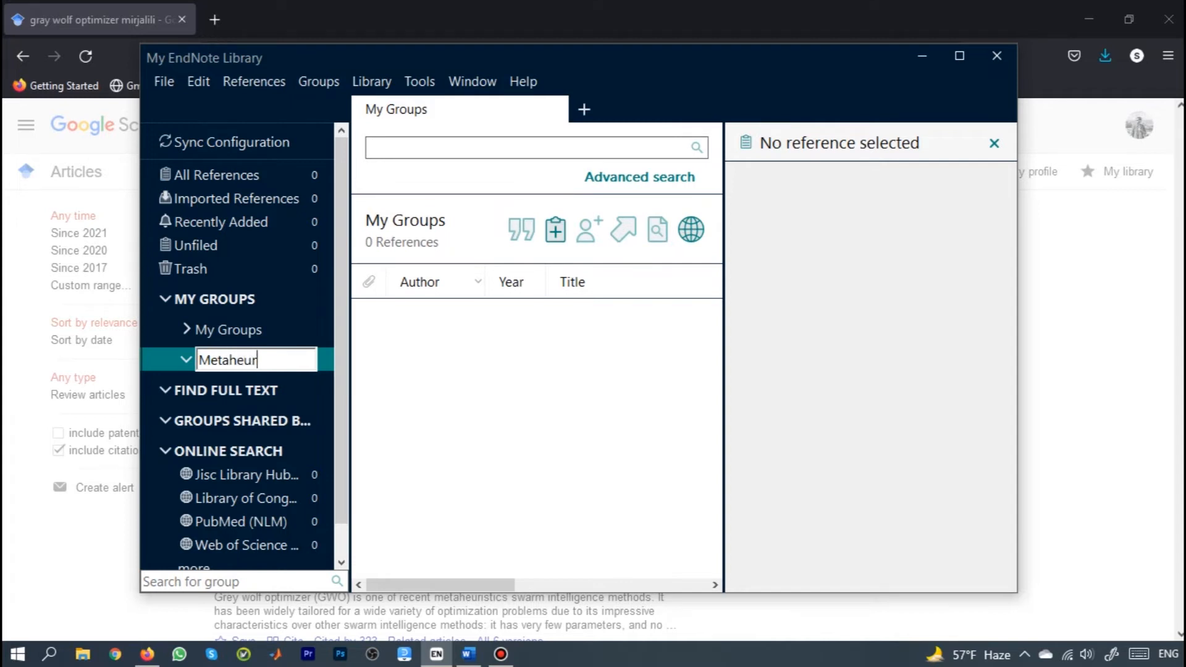
pyautogui.write('istic')
pyautogui.press('Return')
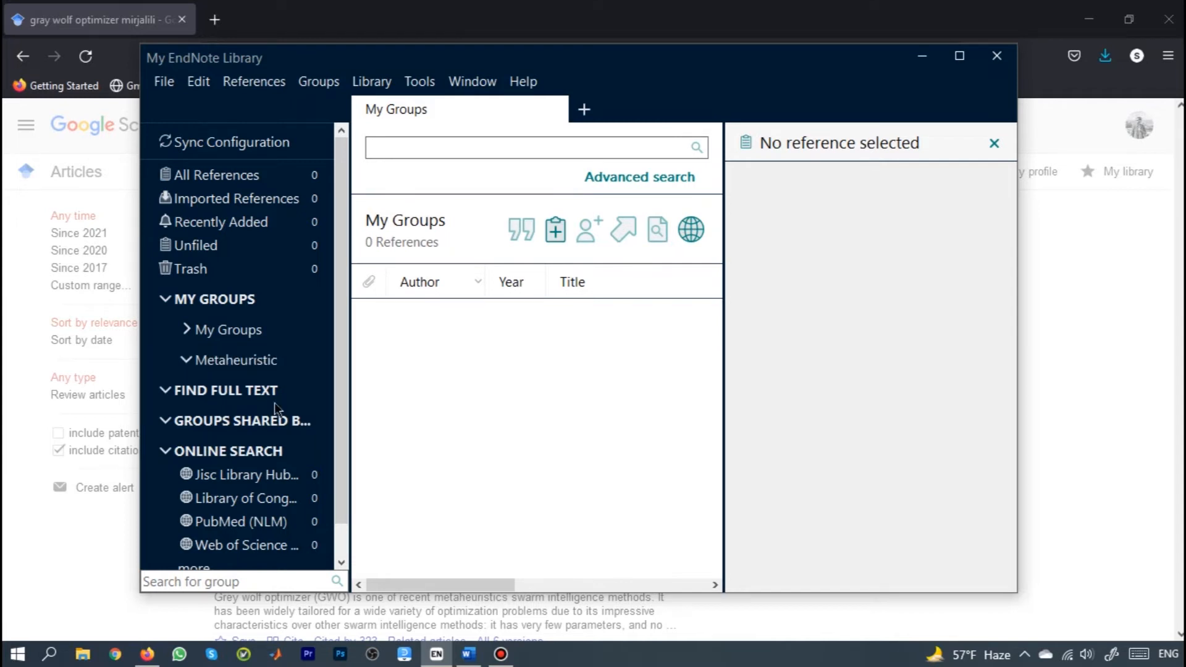
# - Create a group named List inside the Metaheuristic group set and open it
pyautogui.rightClick(292, 359)
pyautogui.click(272, 363)
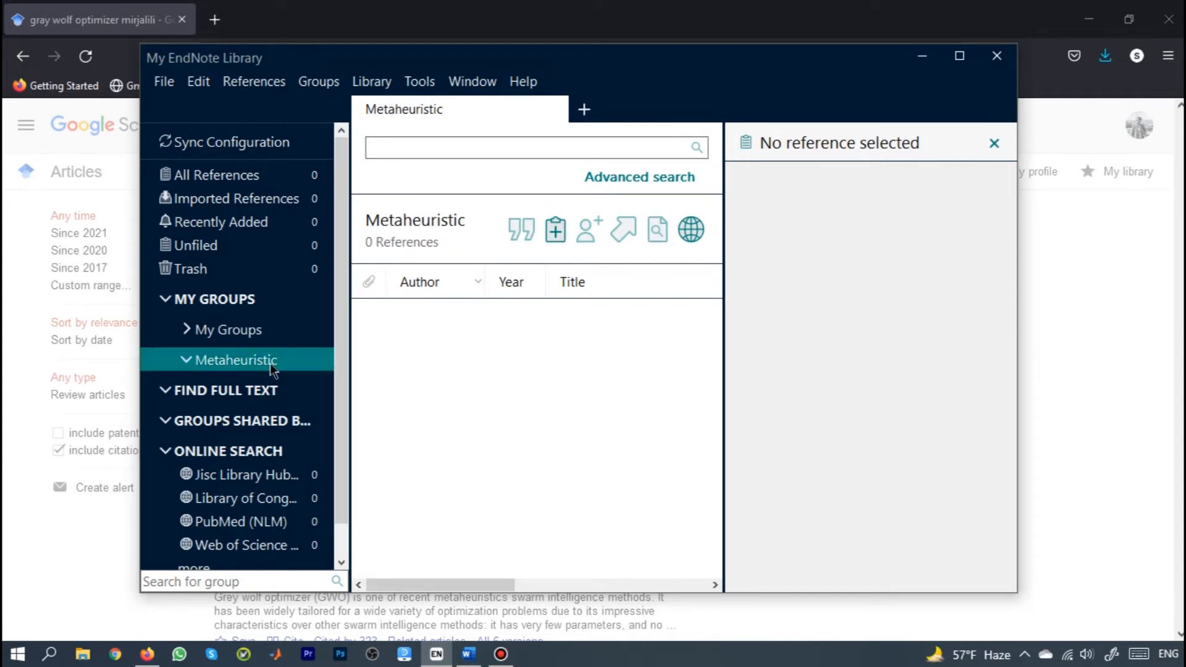
pyautogui.rightClick(269, 363)
pyautogui.click(304, 378)
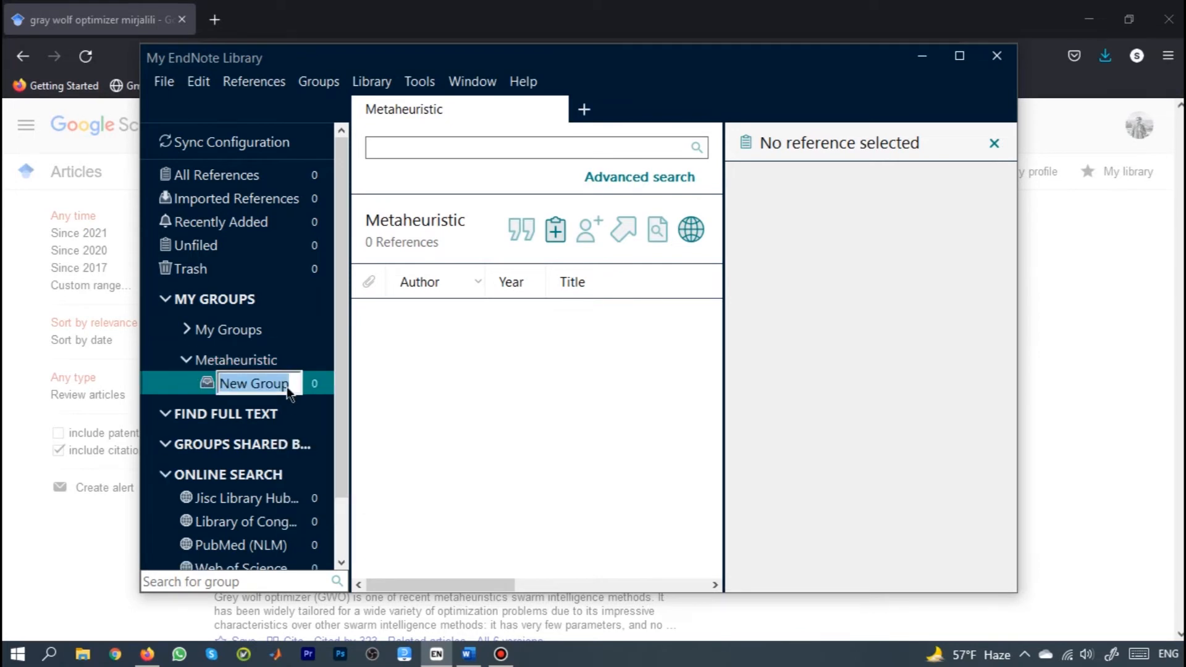
pyautogui.write('List')
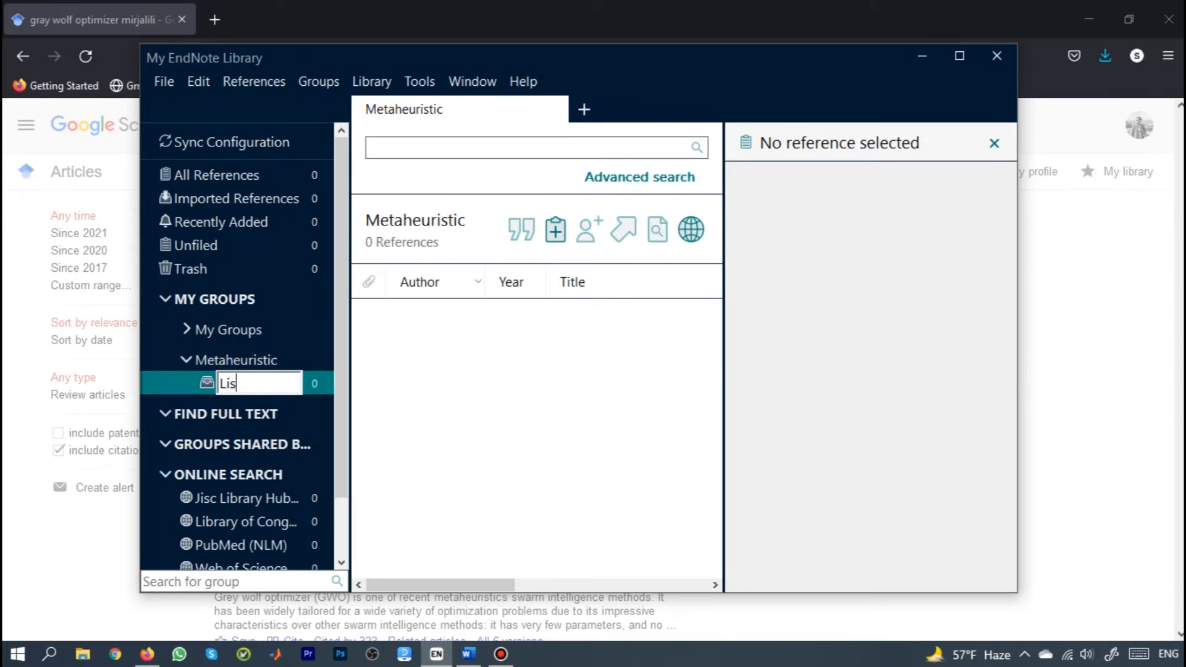
pyautogui.press('Return')
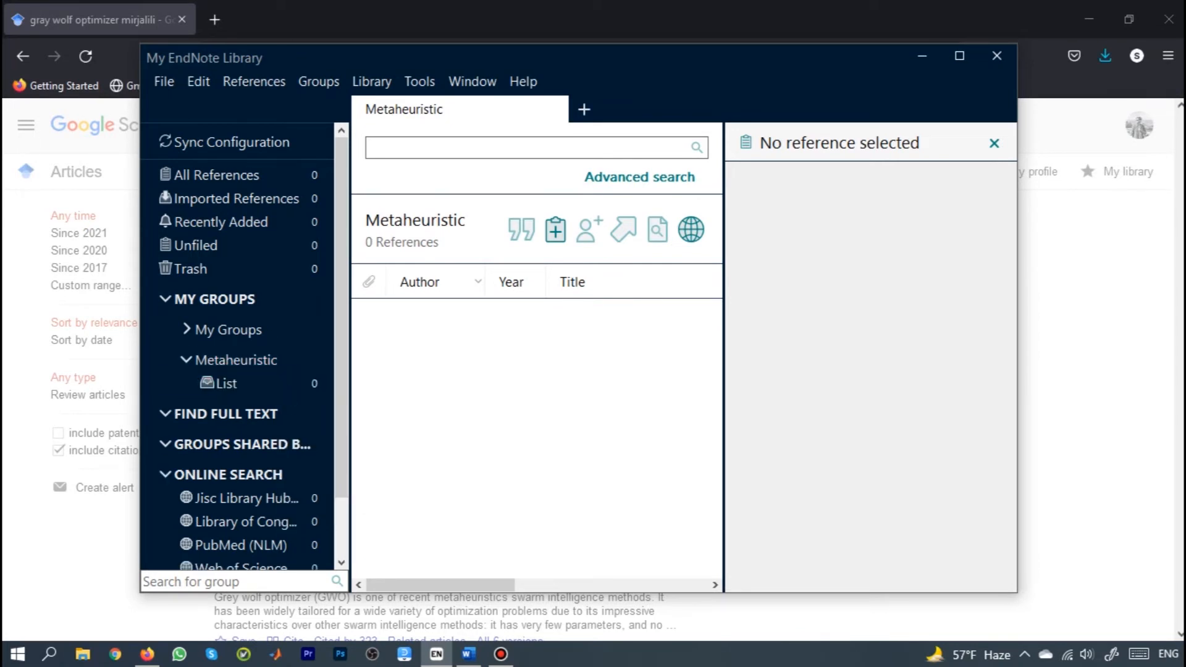
pyautogui.click(286, 386)
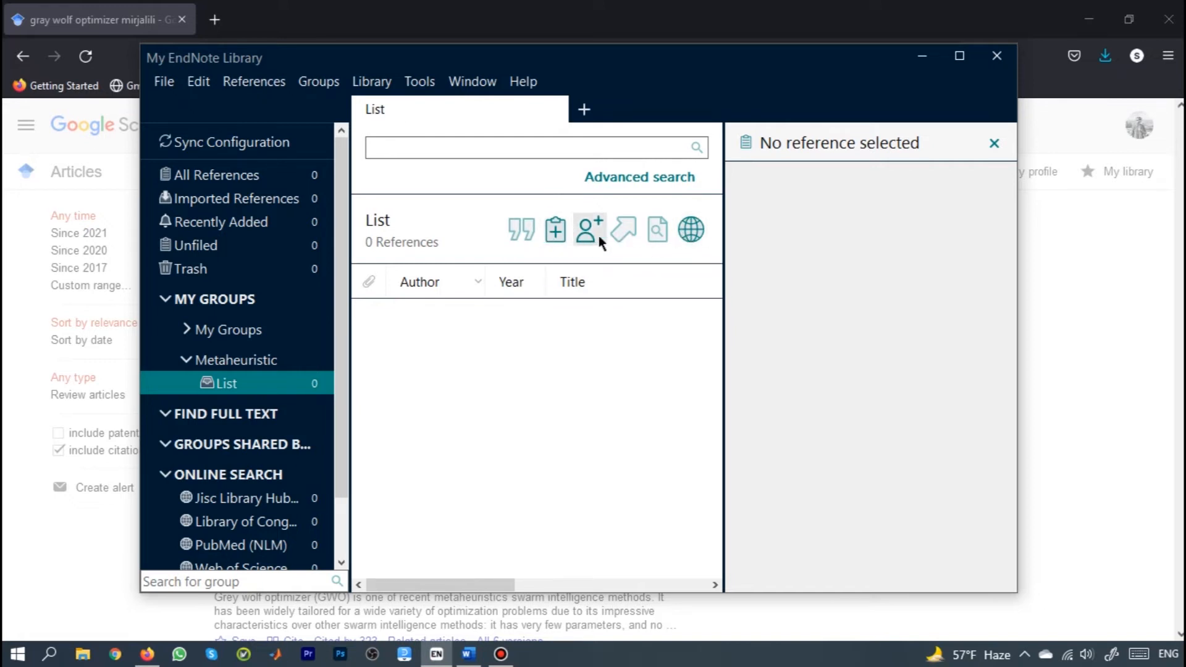
# - Open a blank new reference, examine its fields and the available reference types, and close it without entering anything
pyautogui.click(556, 233)
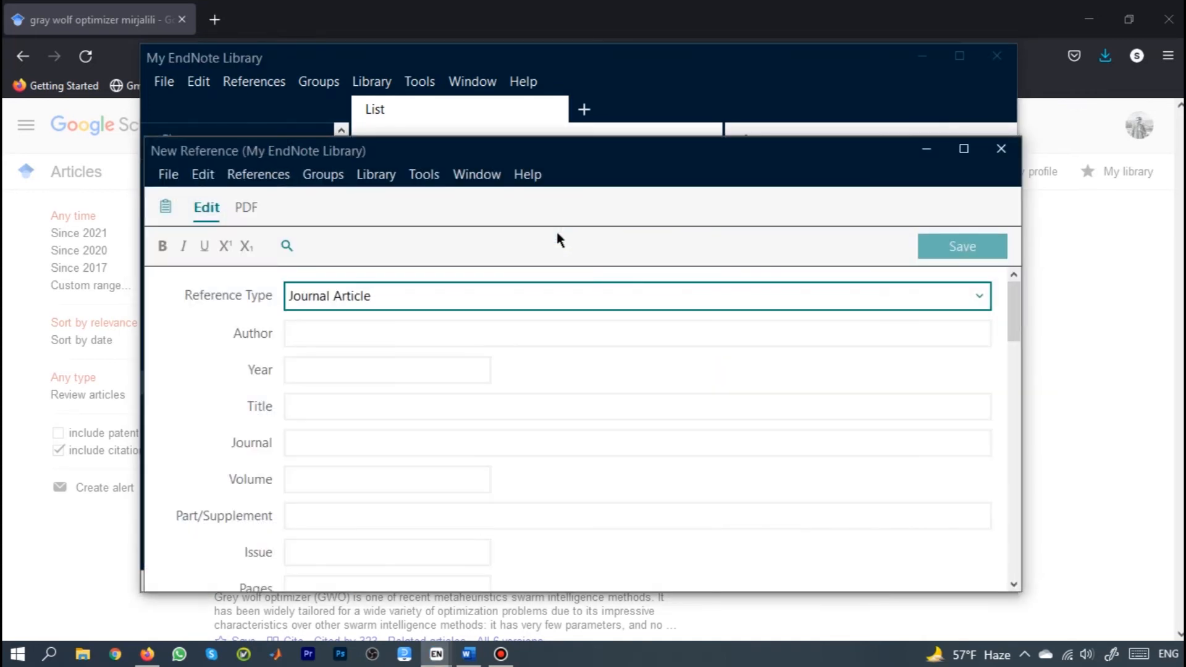
pyautogui.scroll(-2, 455, 427)
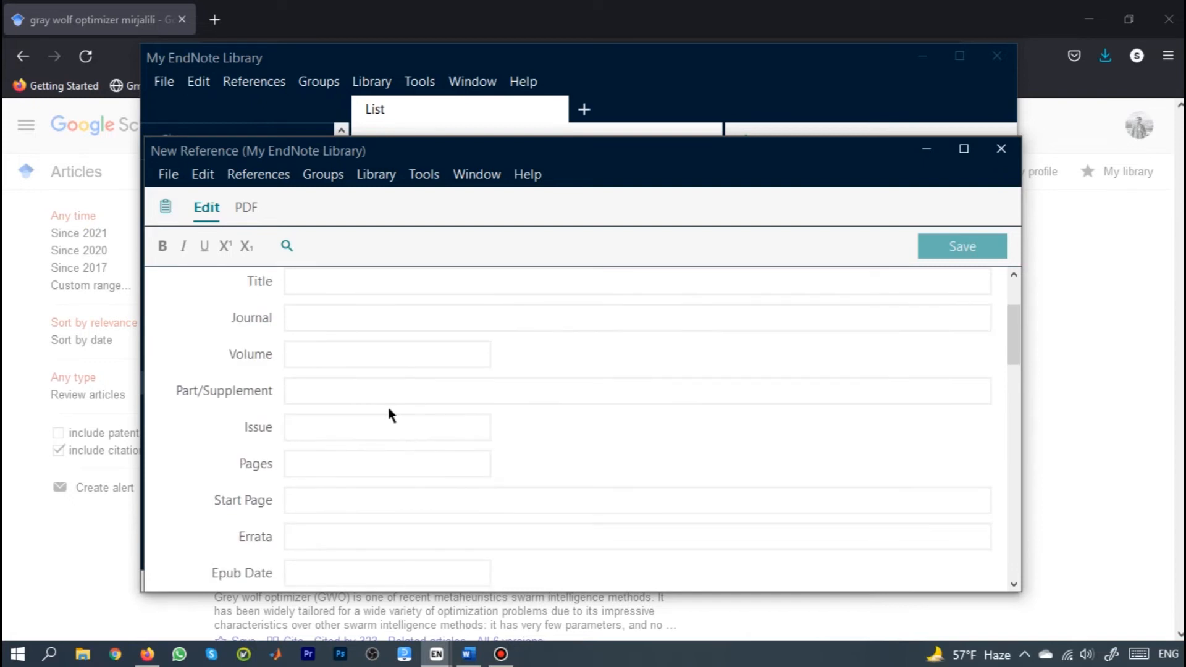
pyautogui.scroll(-2, 354, 475)
pyautogui.scroll(5, 362, 455)
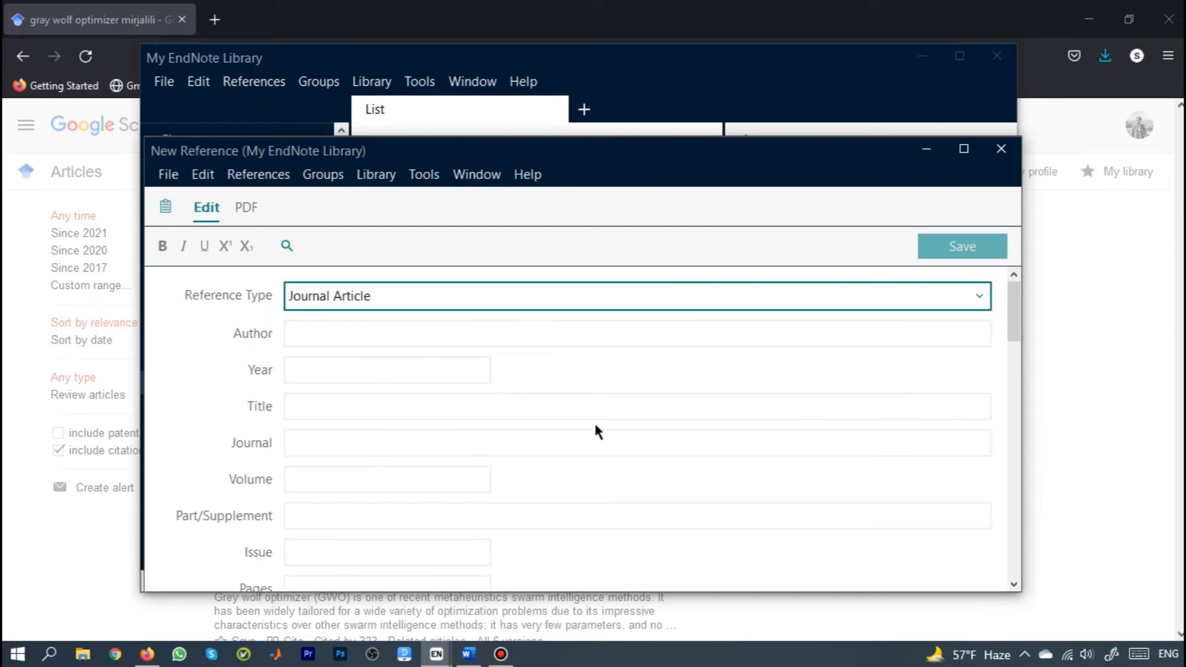
pyautogui.click(982, 298)
pyautogui.scroll(-7, 418, 328)
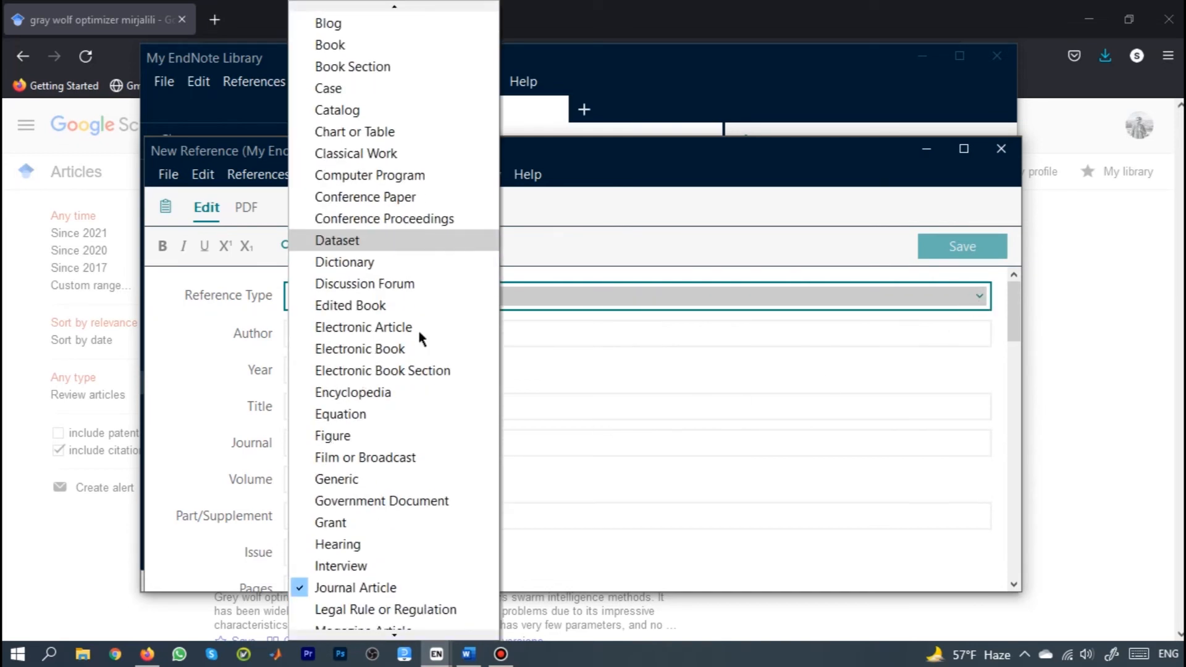
pyautogui.scroll(-5, 418, 334)
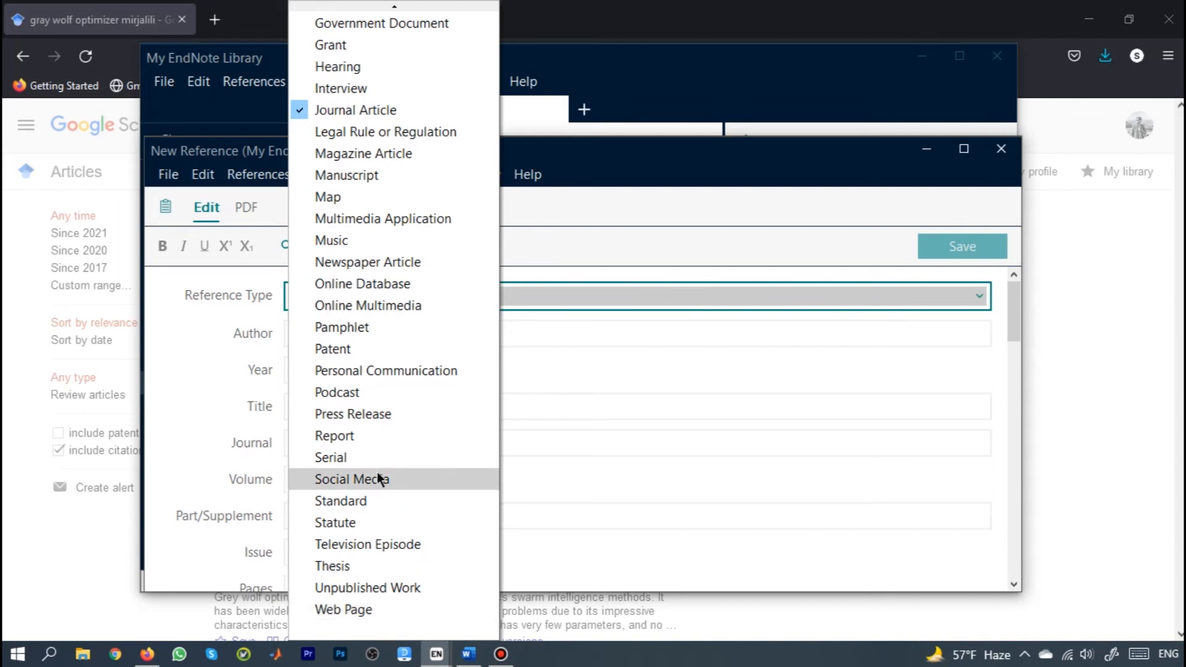
pyautogui.scroll(2, 480, 299)
pyautogui.click(652, 234)
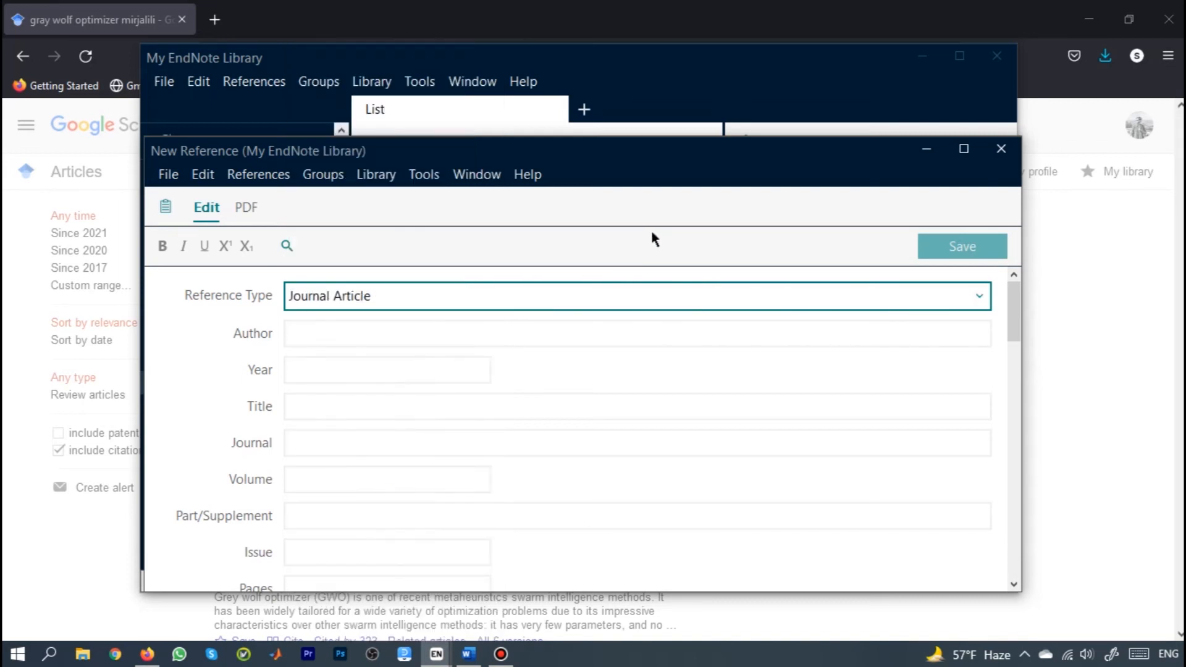
pyautogui.click(1002, 149)
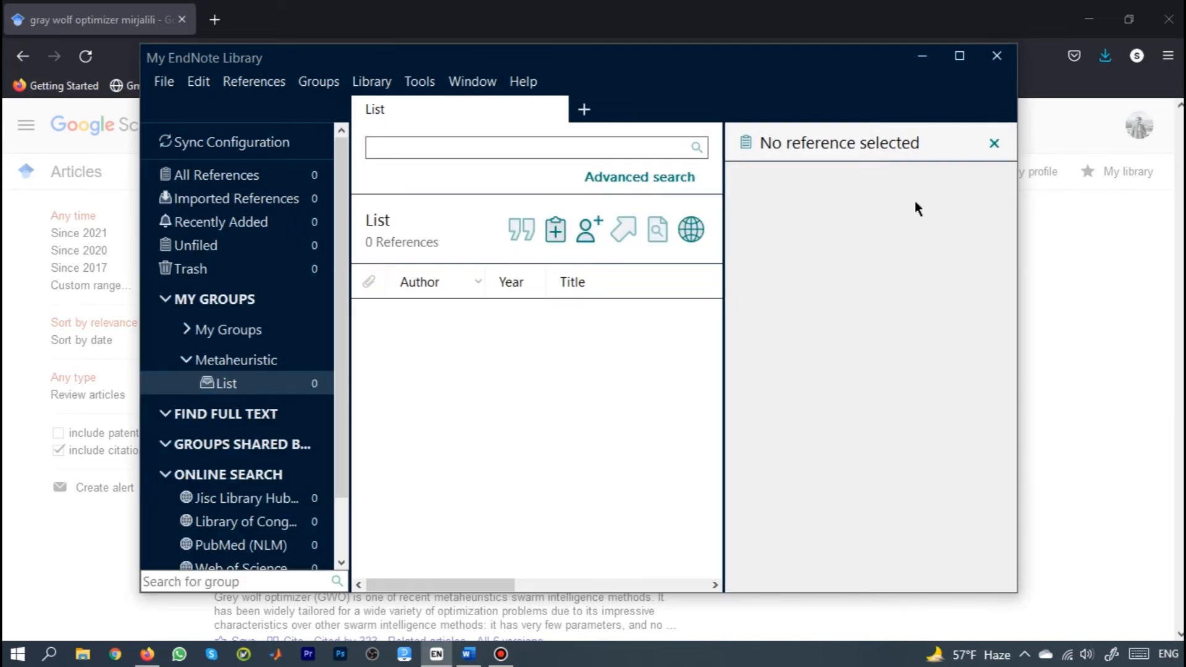
# - Import the downloaded scholar(1).enw file from Firefox into the EndNote library and select the "Grey wolf optimizer" reference
pyautogui.click(1105, 57)
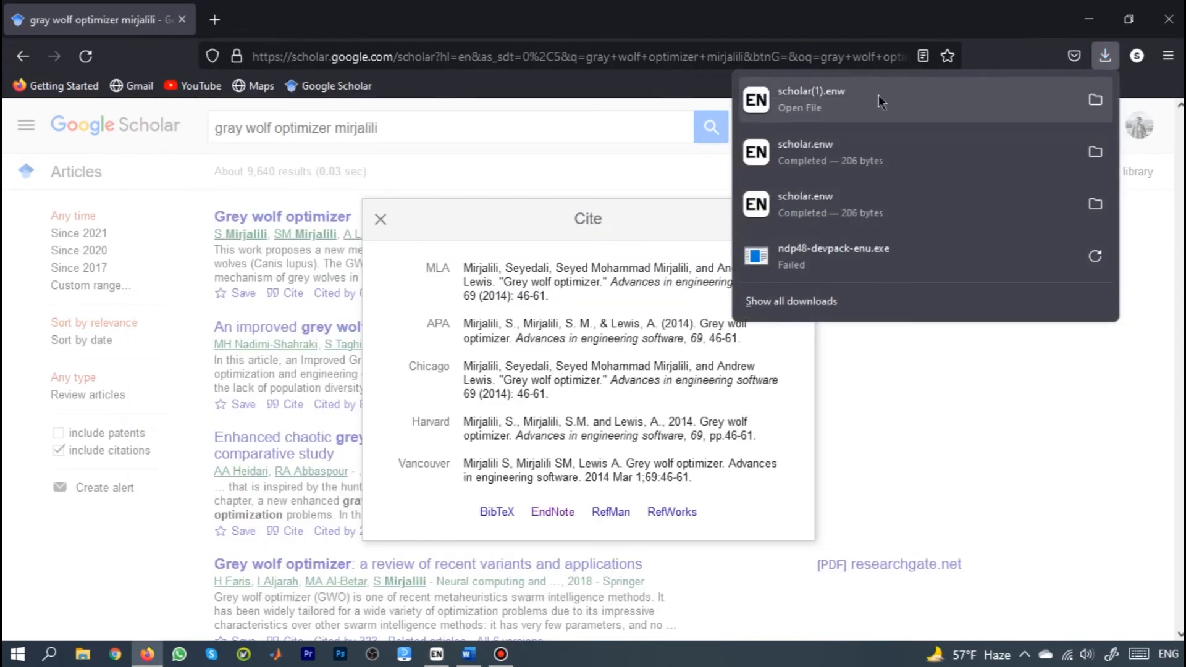
pyautogui.click(818, 101)
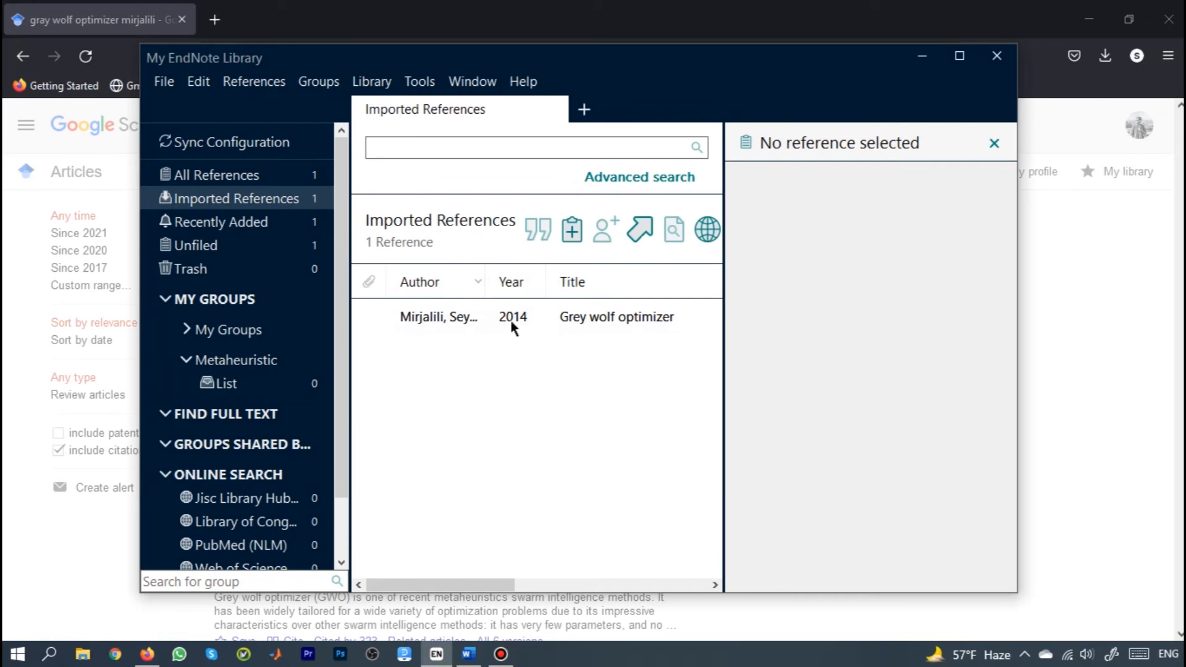
pyautogui.click(510, 317)
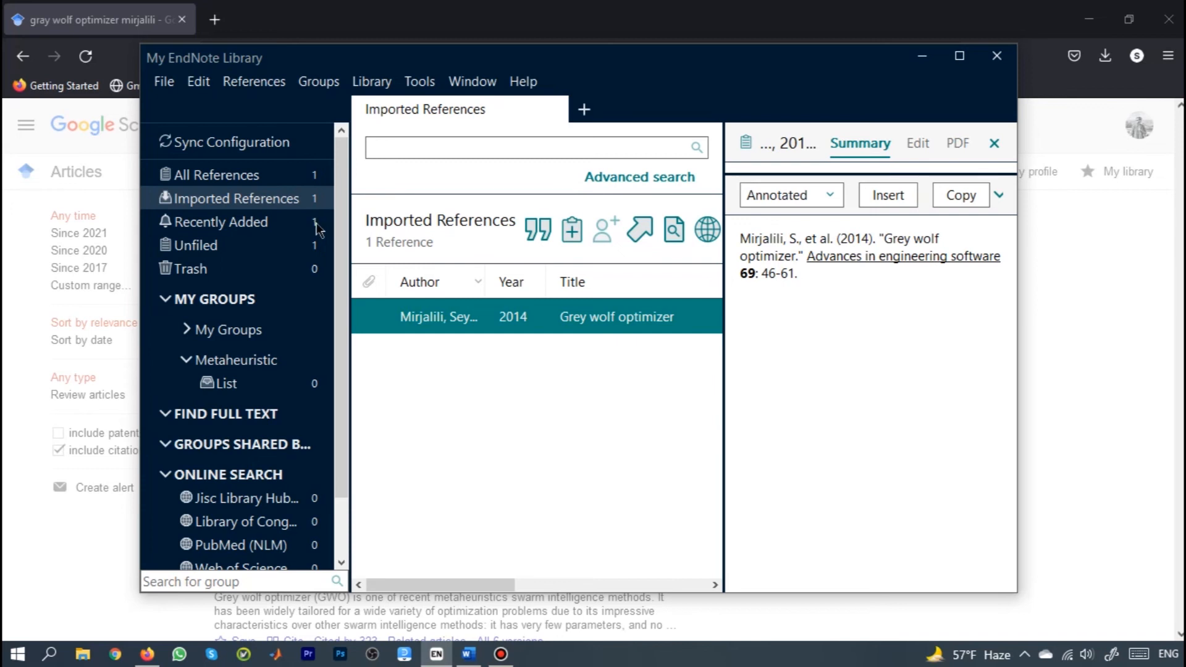
# - Insert the selected "Grey wolf optimizer" reference as a citation at the text cursor in the Word document
pyautogui.rightClick(416, 320)
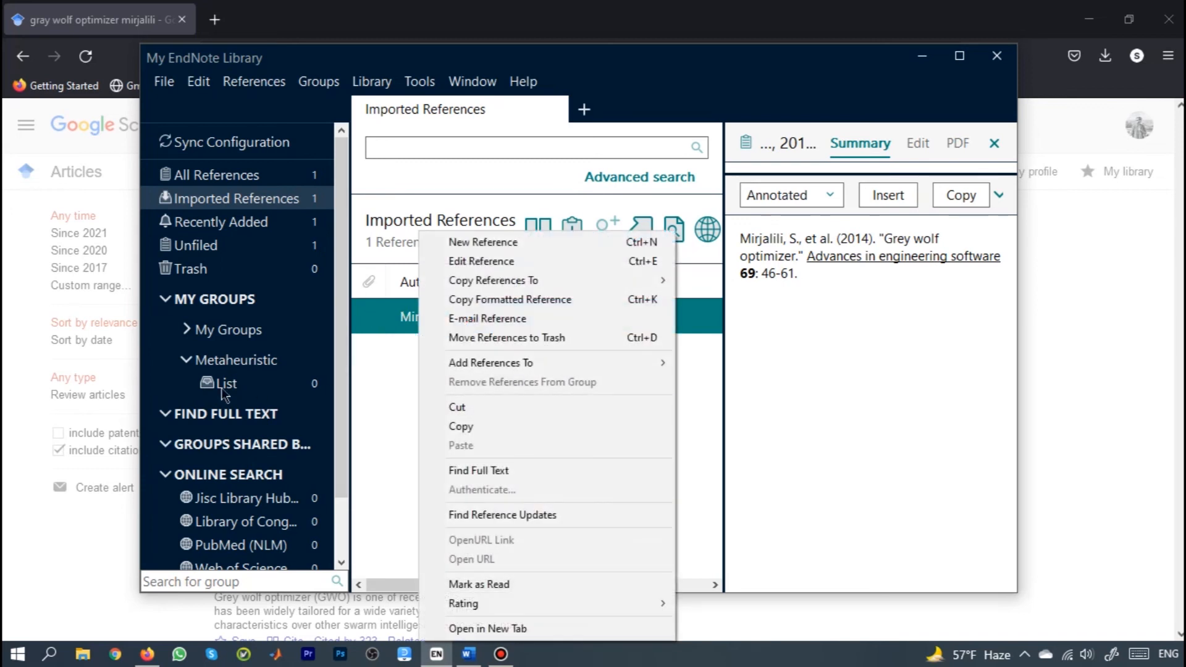
pyautogui.click(510, 395)
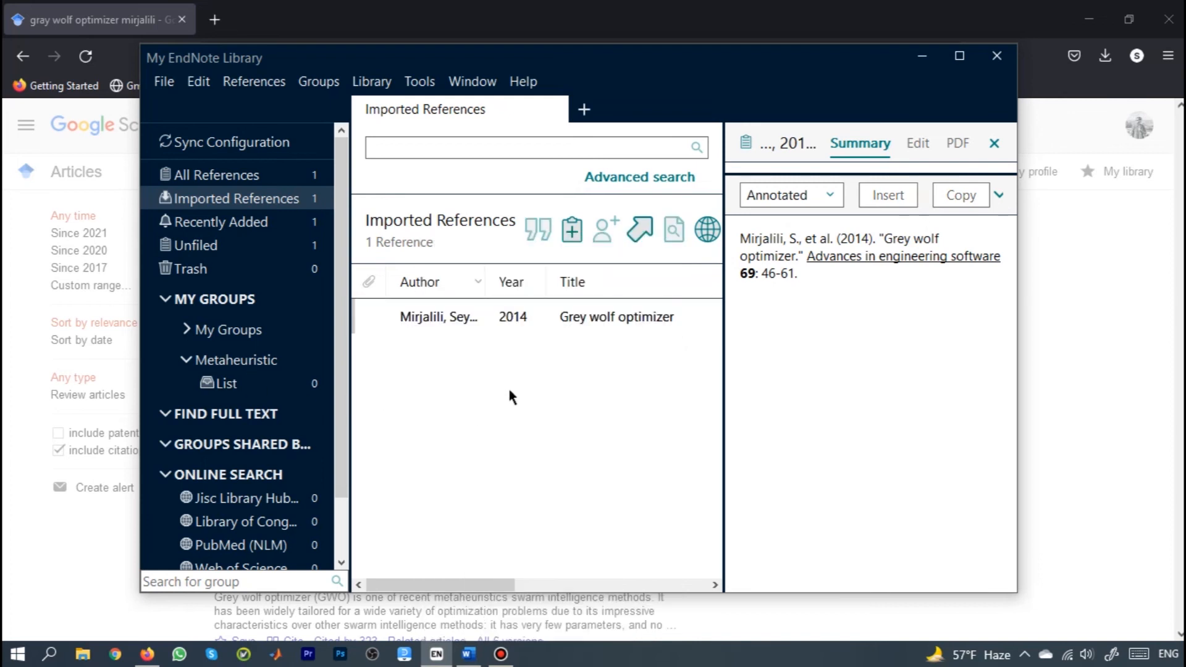
pyautogui.click(525, 322)
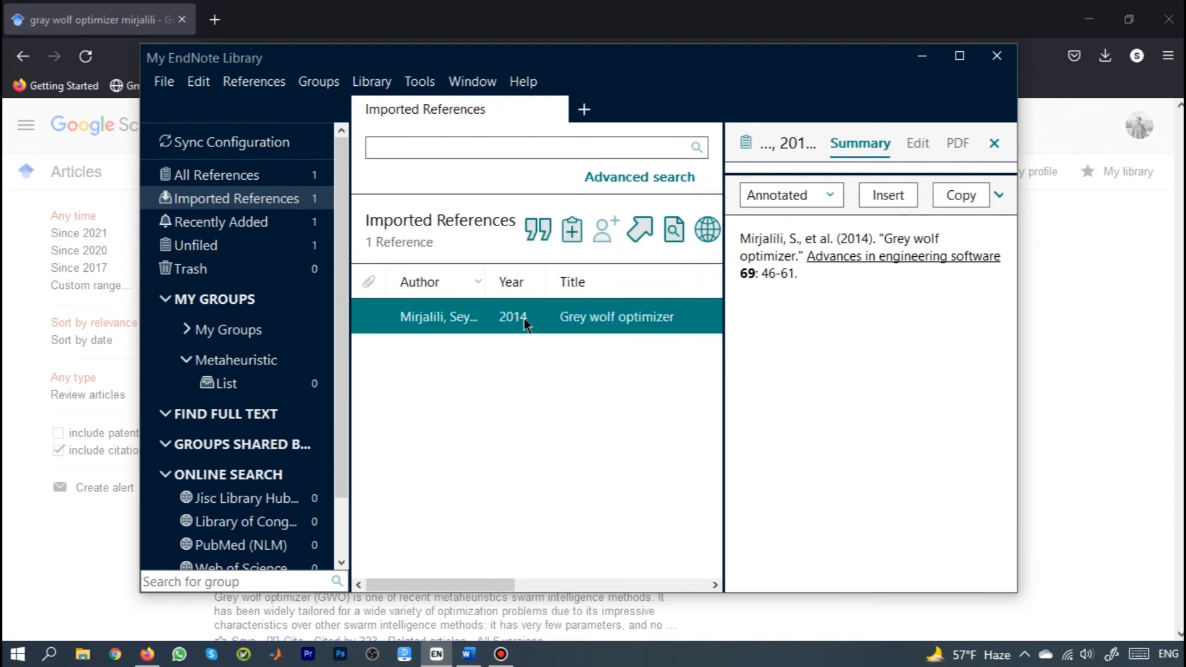
pyautogui.click(530, 228)
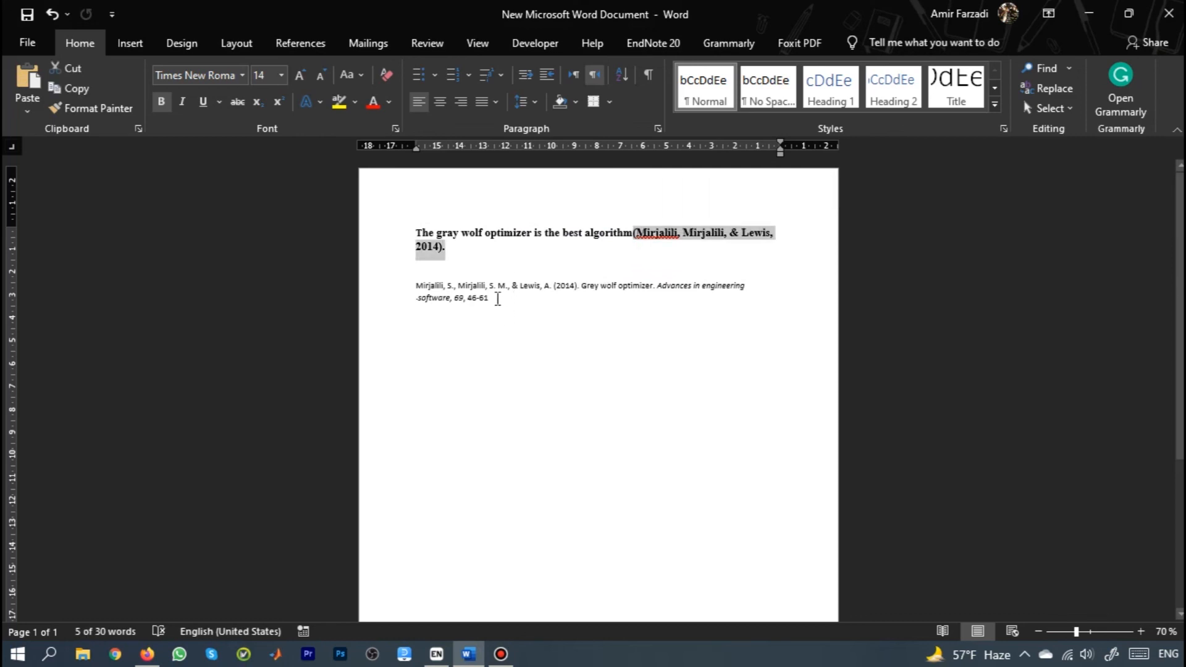
# - Review the EndNote citation styles offered for the Word document and leave the style as it is
pyautogui.click(653, 43)
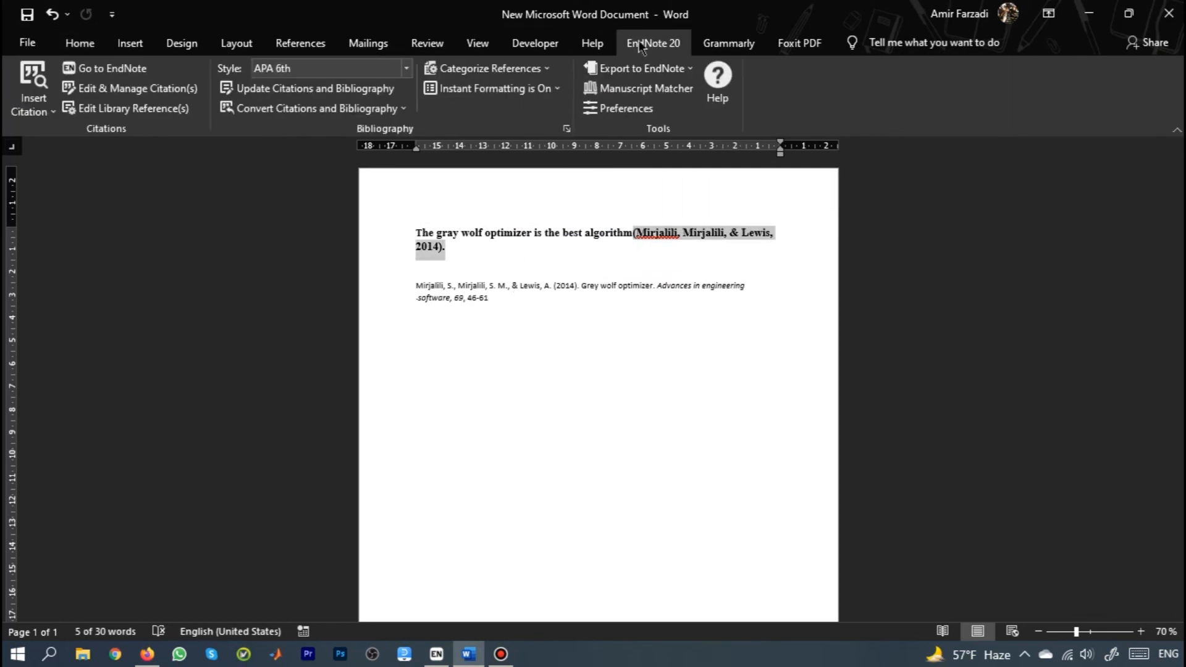
pyautogui.click(347, 67)
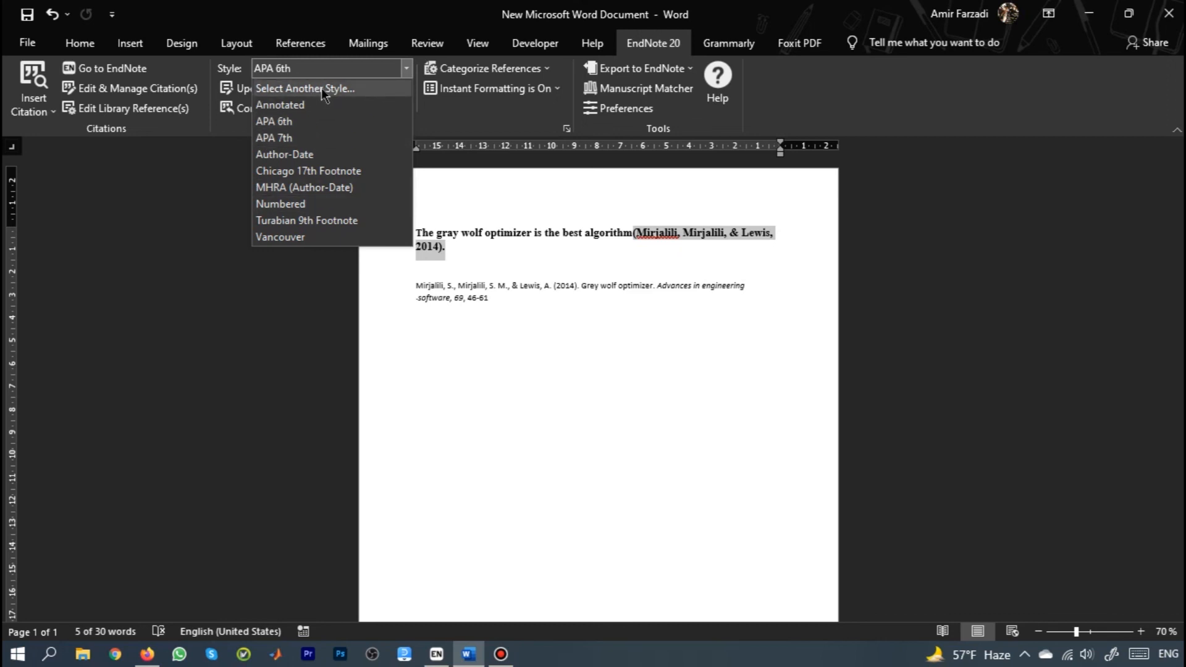
pyautogui.click(517, 340)
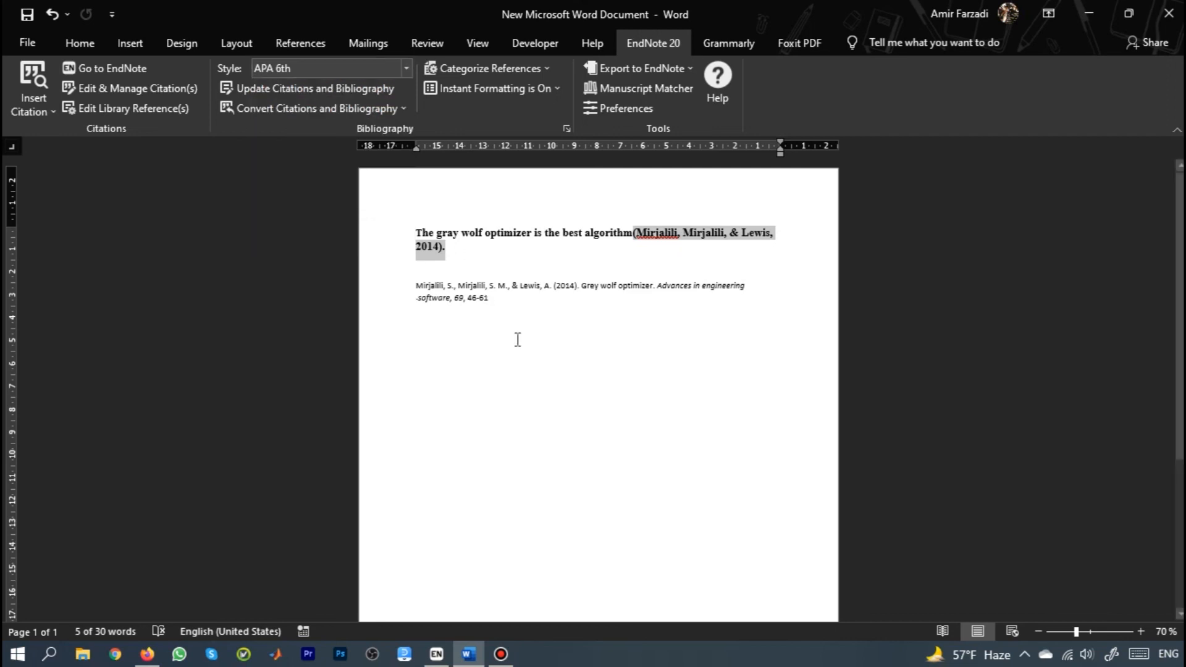